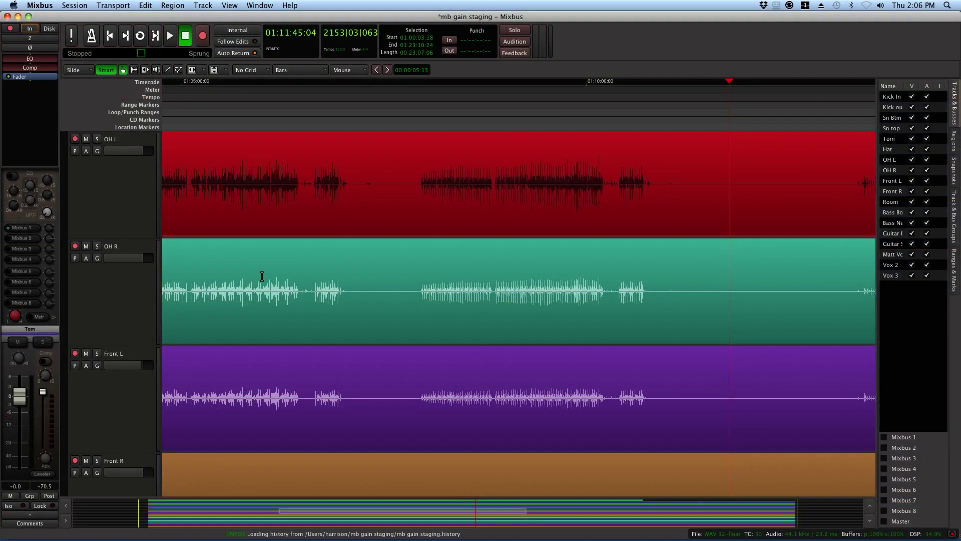
Select the OH R and Front L regions, then add two gain points on the Bass Neck envelope
left_click(265, 308)
left_click(254, 437, "super")
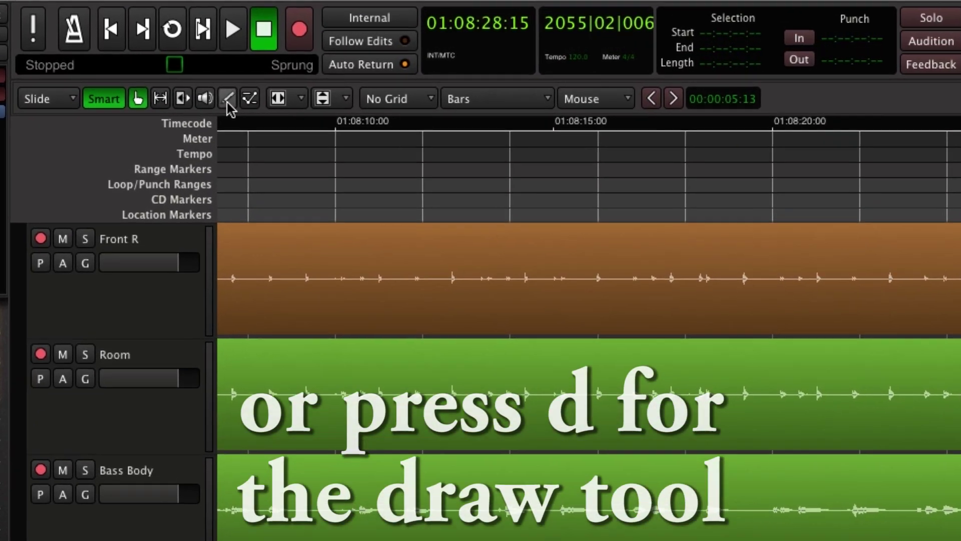
left_click(199, 86)
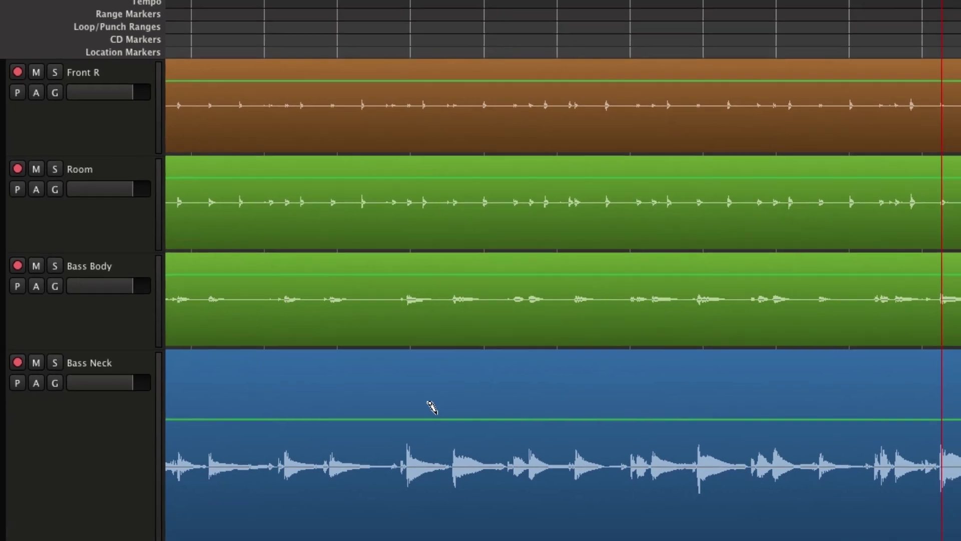
left_click(399, 419)
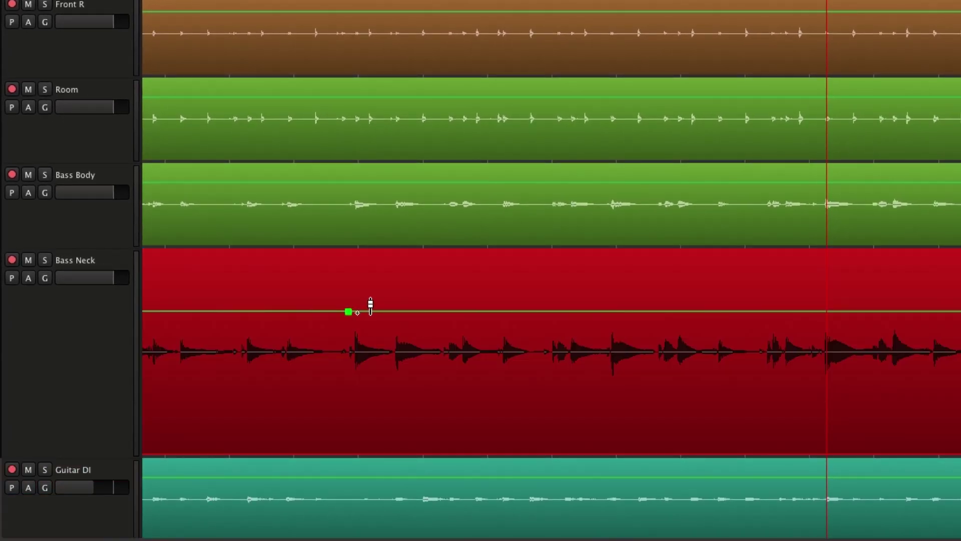
left_click(525, 311)
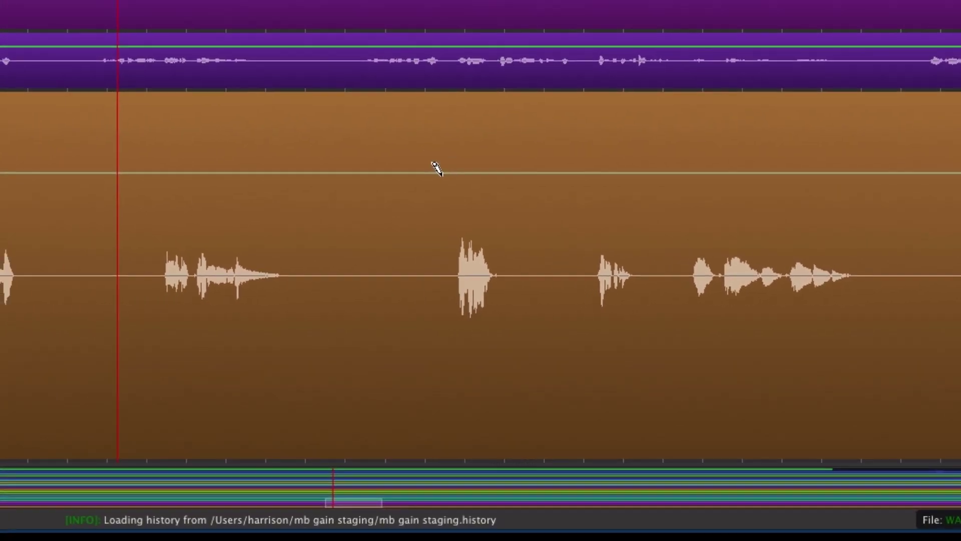
Add gain points on the Vox 3 envelope and pull its gain down before the loud peak
left_click(373, 157)
left_click_drag(453, 176, 479, 183)
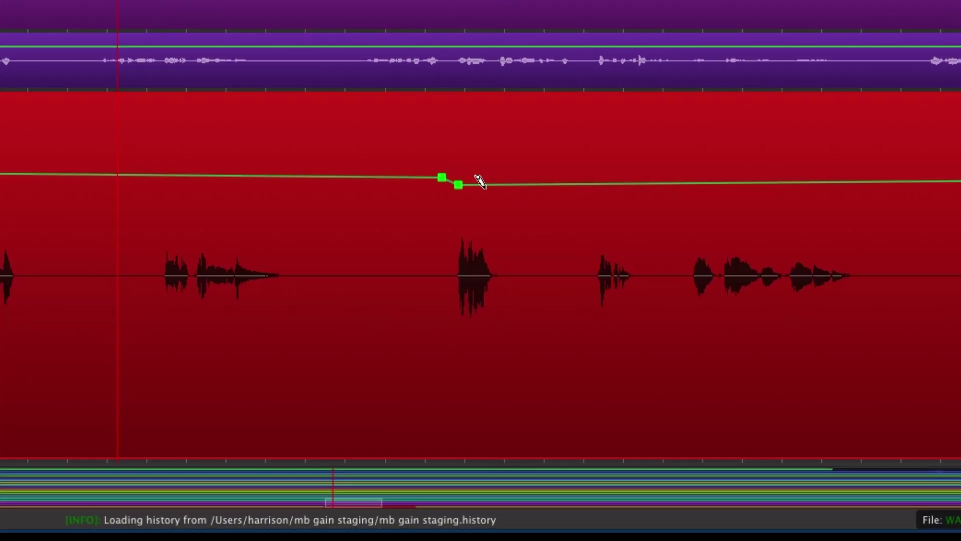
left_click(505, 181)
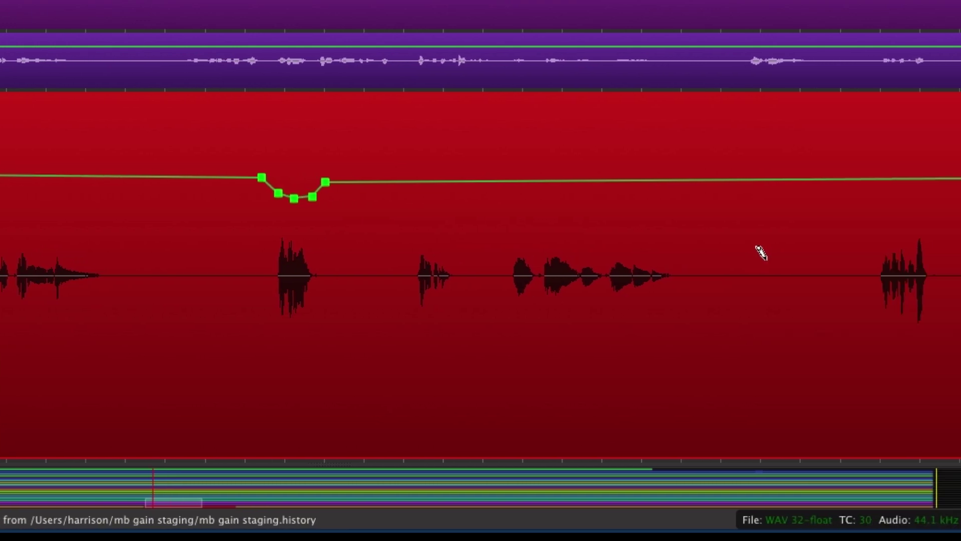
left_click(734, 181)
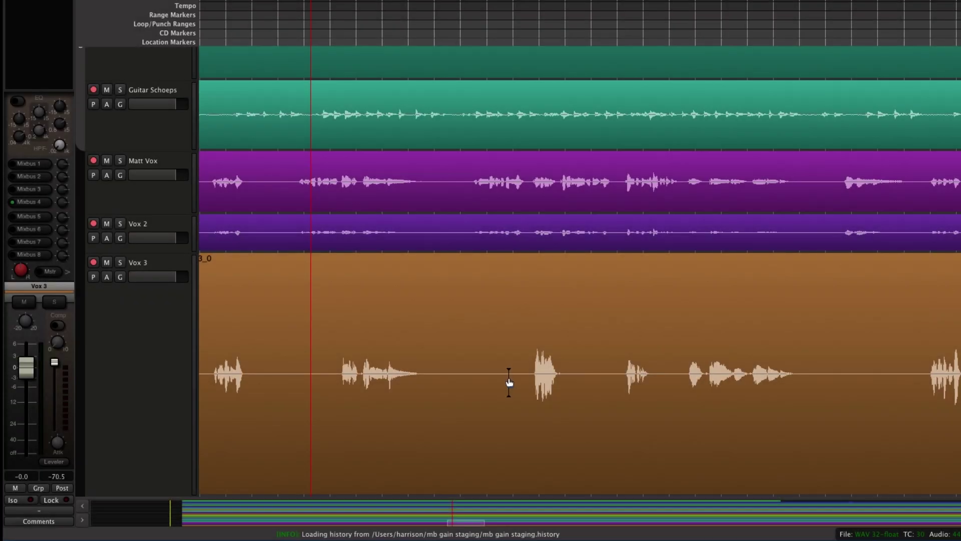
Slide the Vox 3 region earlier, then later in time, returning to the Draw tool
left_click_drag(508, 386, 411, 395)
key("e")
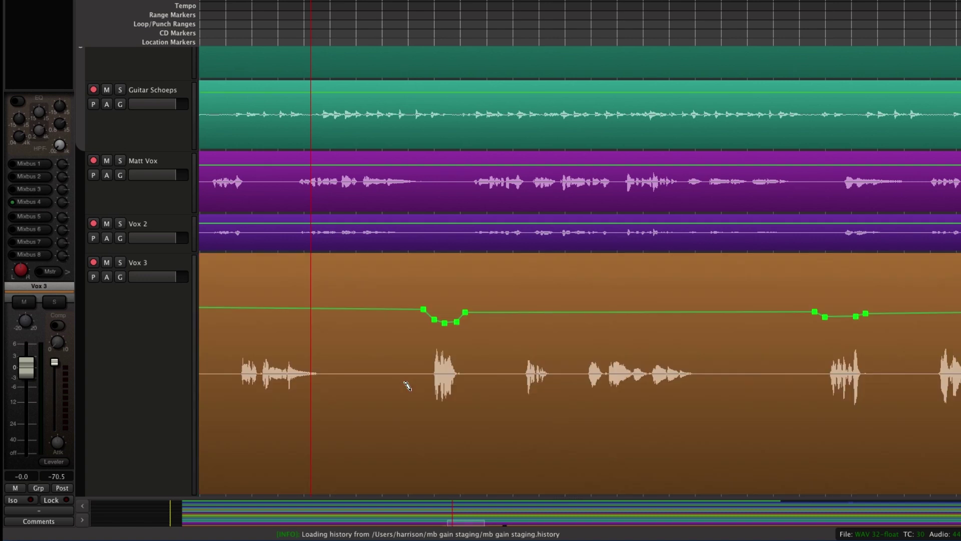
key("g")
left_click_drag(410, 388, 635, 388)
key("e")
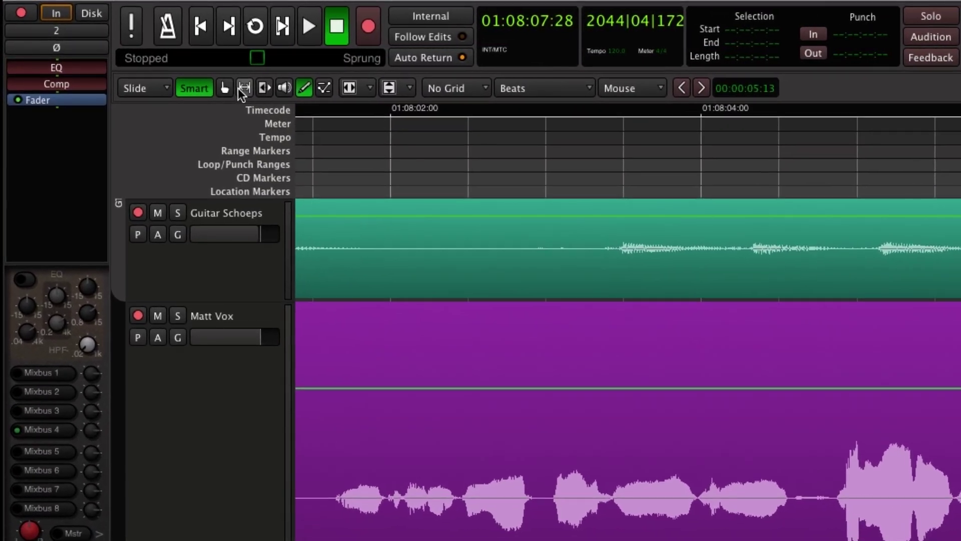
Select the loud Matt Vox phrase as a range and lower its gain to -2.0 dB
left_click(244, 89)
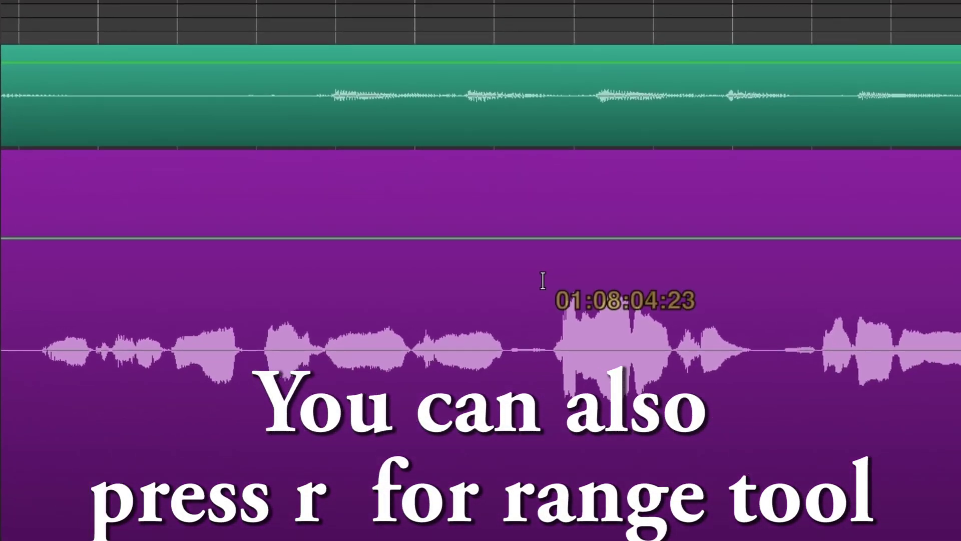
left_click_drag(540, 283, 676, 317)
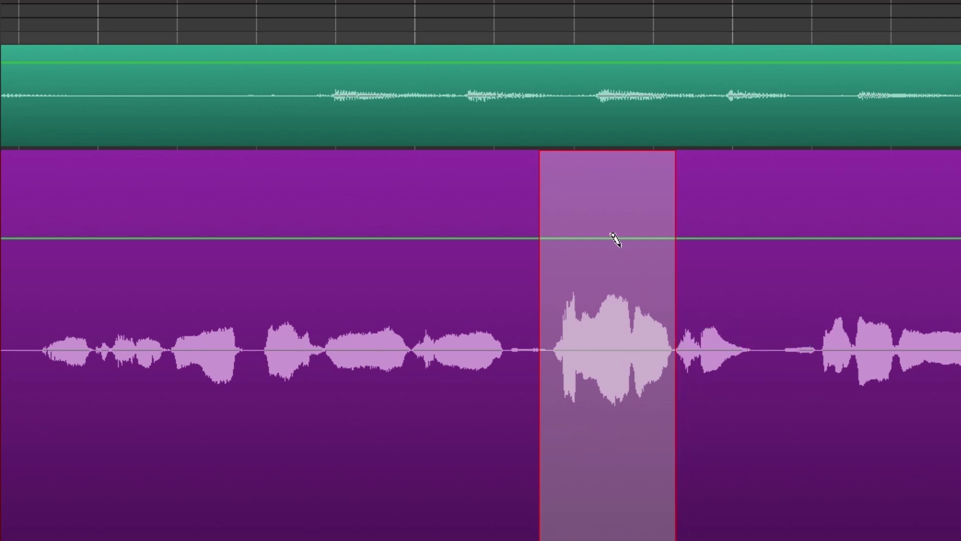
left_click_drag(609, 239, 616, 261)
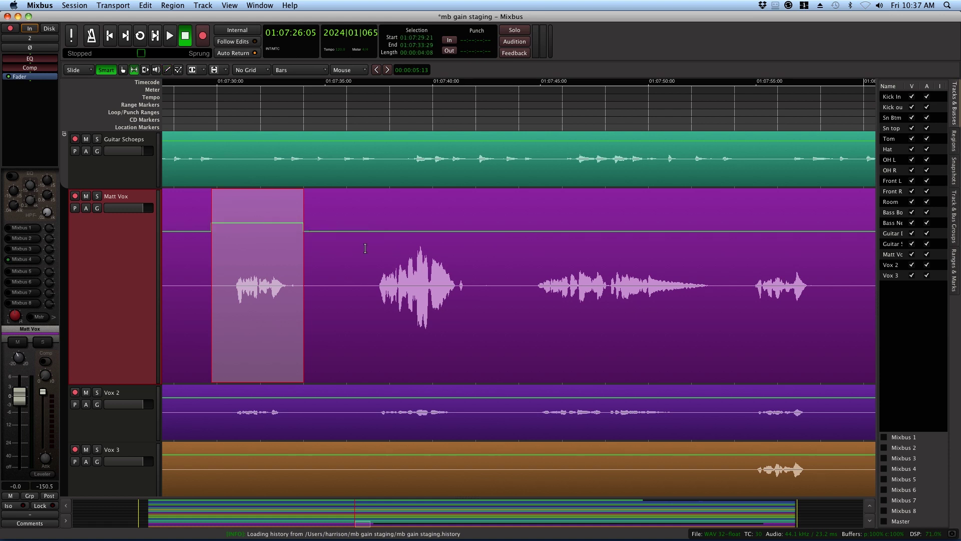
Select the earlier, next and short last Matt Vox phrases as ranges
left_click_drag(365, 249, 477, 267)
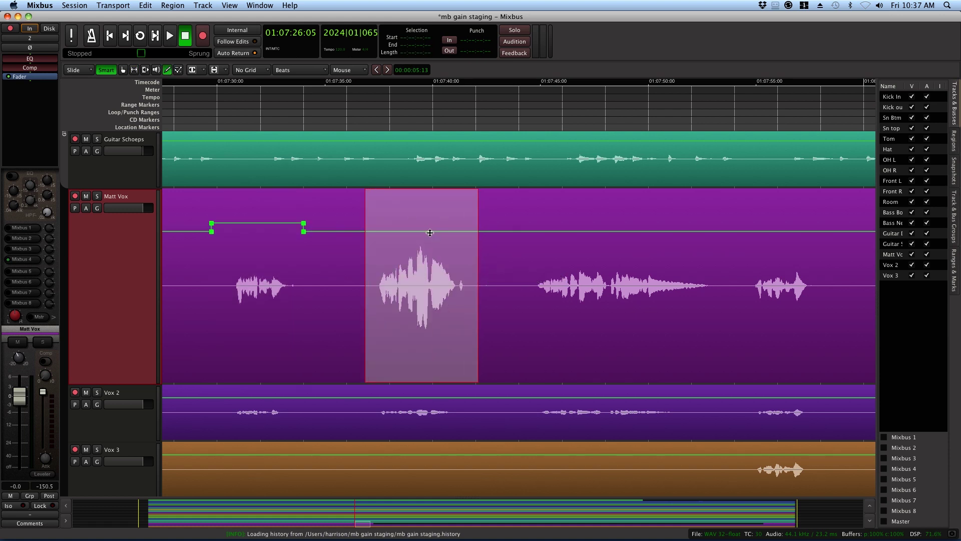
left_click_drag(535, 268, 710, 284)
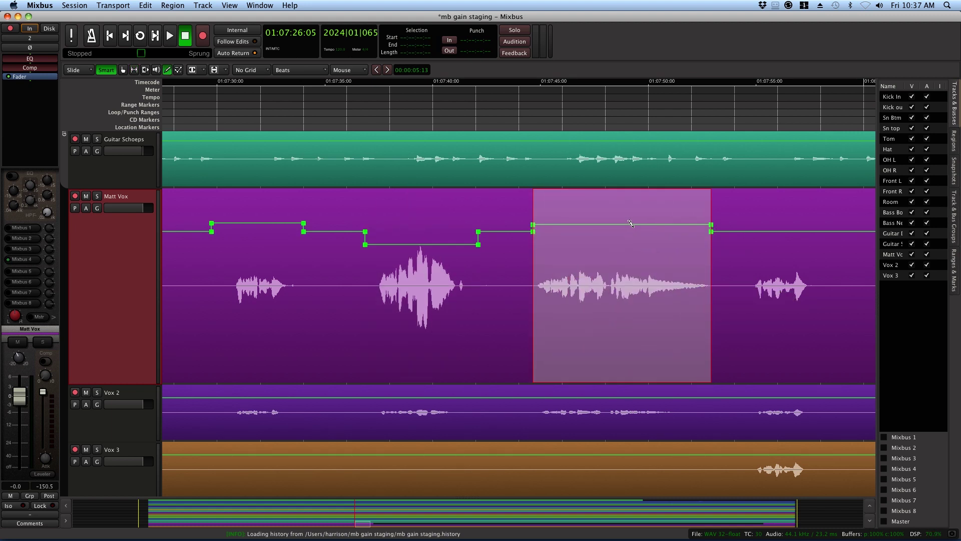
left_click_drag(752, 269, 806, 273)
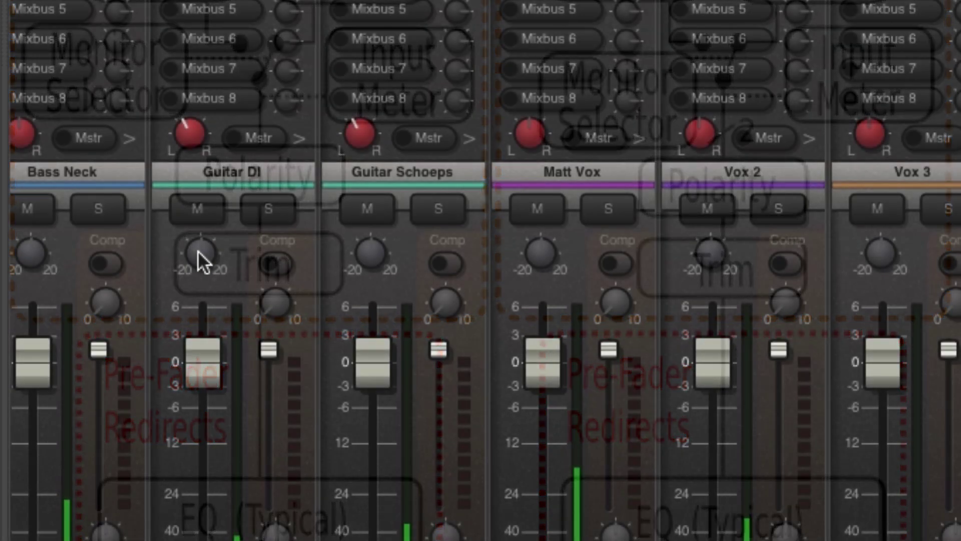
Raise the Guitar DI and Guitar Schoeps trims about 4 dB, then zero Kick out and trim it to -6 dB
left_click_drag(197, 250, 199, 185)
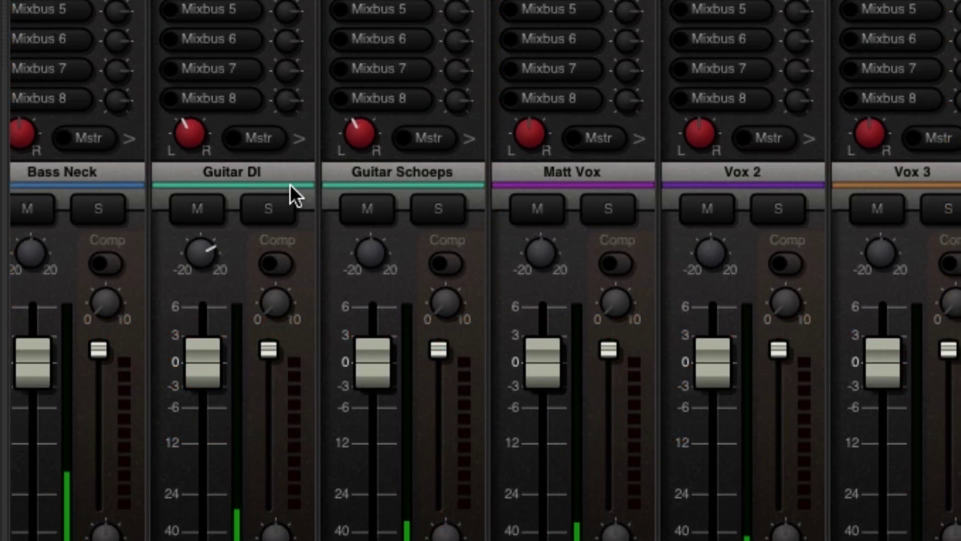
left_click_drag(377, 266, 369, 202)
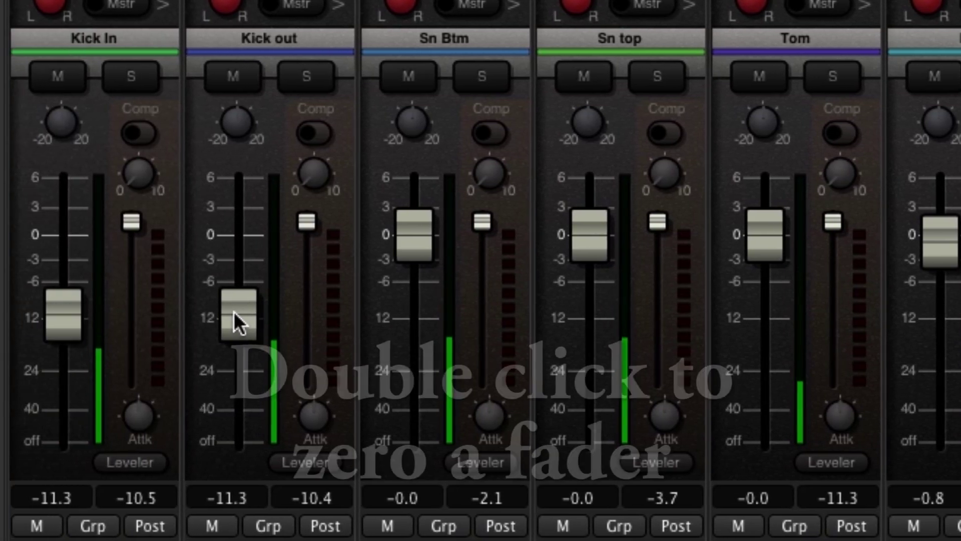
double_click(188, 312)
left_click_drag(245, 108, 245, 129)
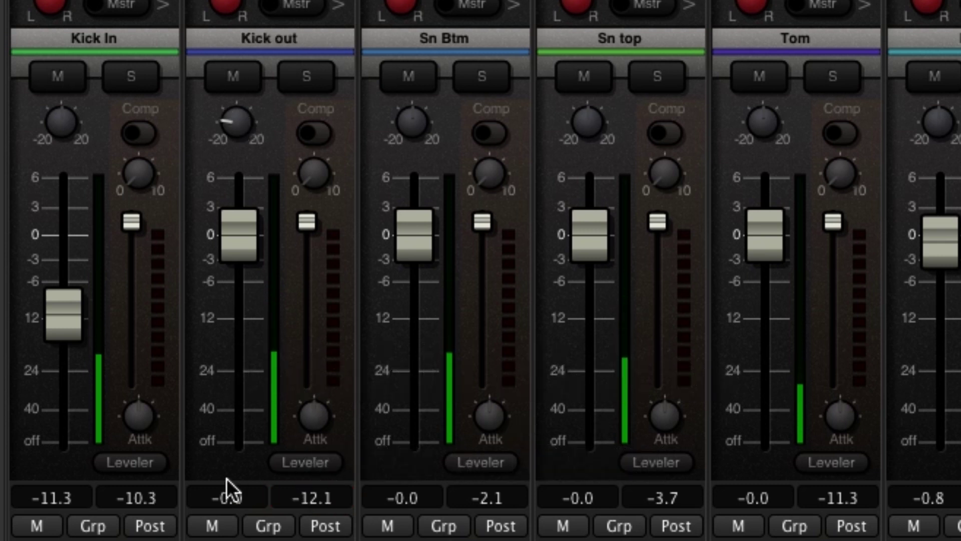
Reset the Kick In fader to 0 dB and clear its peak hold reading
double_click(59, 320)
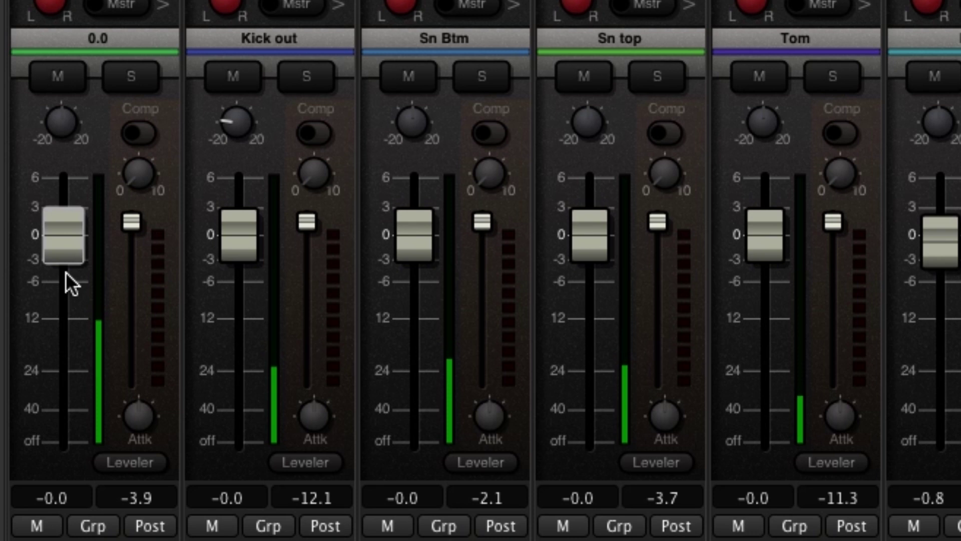
scroll(59, 125, "down", 5)
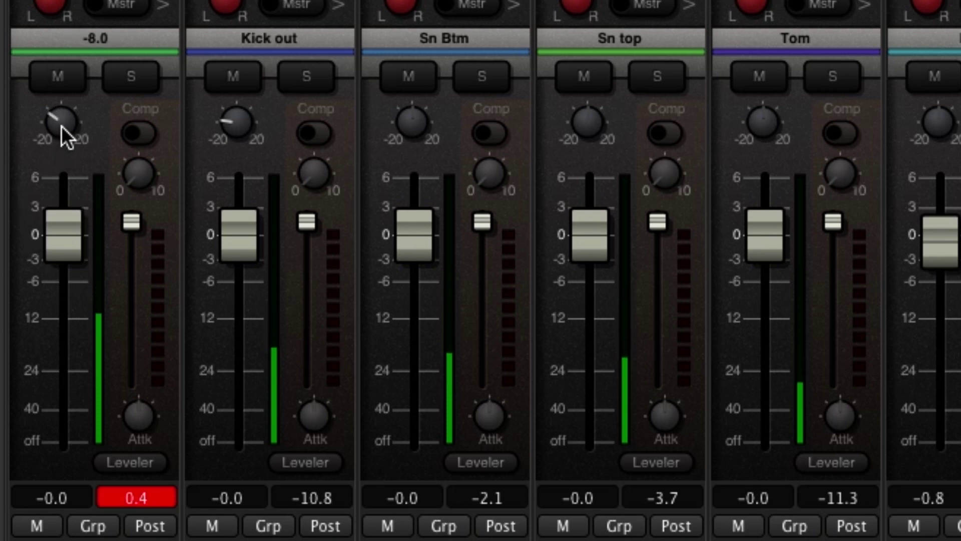
scroll(61, 125, "down", 1)
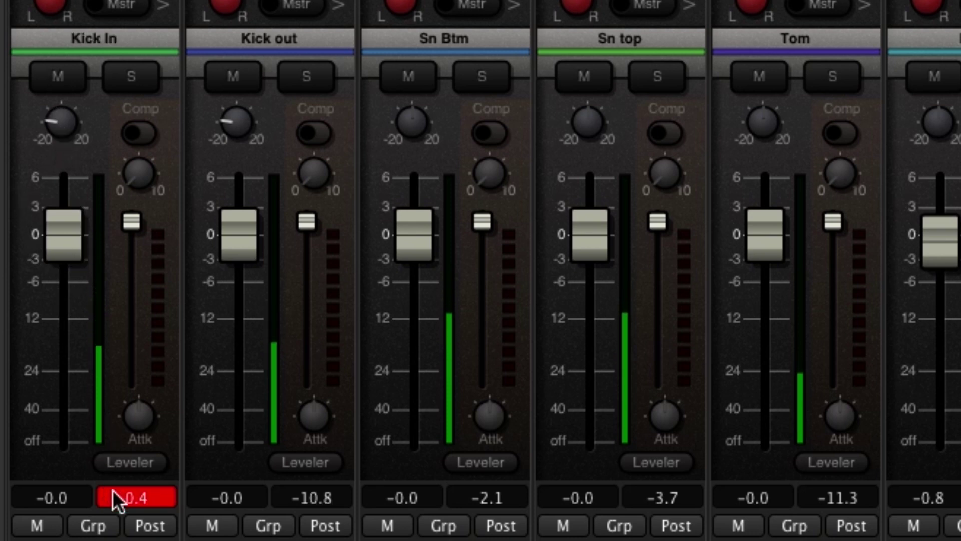
left_click(112, 489)
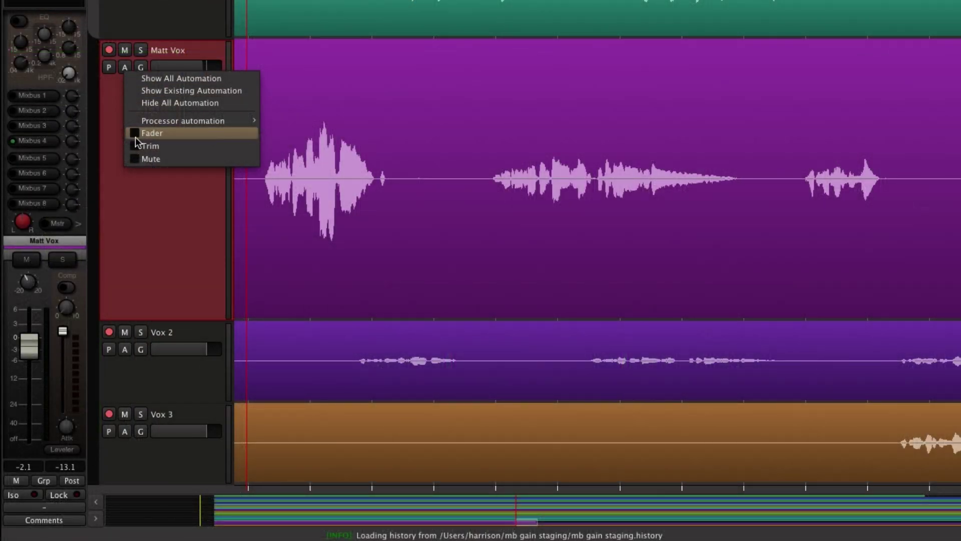
Show Matt Vox's fader automation lane and, during playback, write a ride down to -4.60 dB
left_click(135, 136)
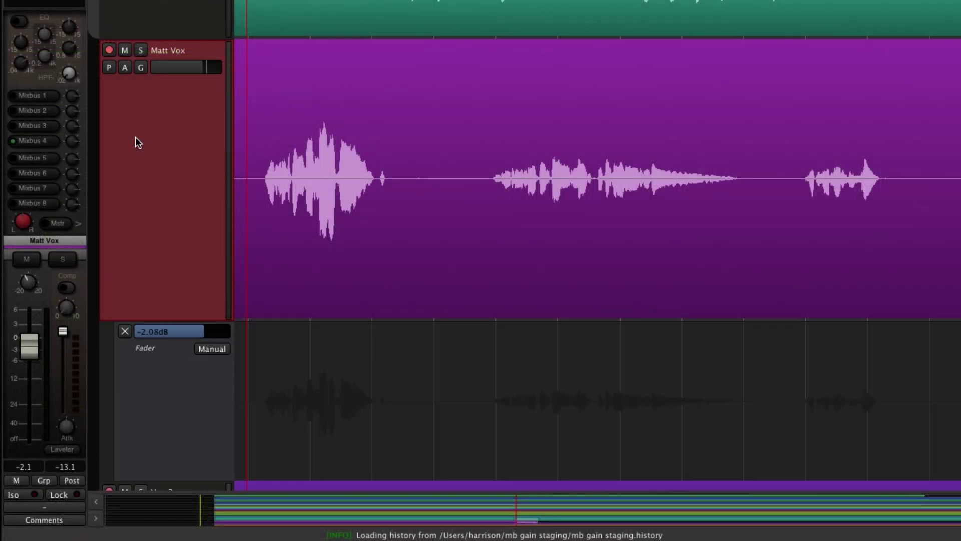
left_click(16, 481)
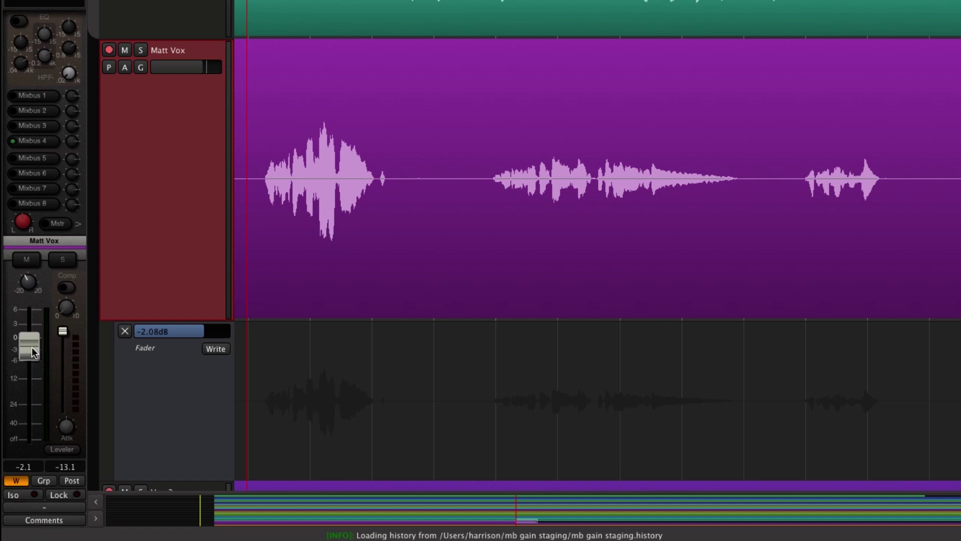
key("space")
mouse_move(32, 347)
left_mouse_down()
mouse_move(44, 455)
mouse_move(57, 388)
left_mouse_up()
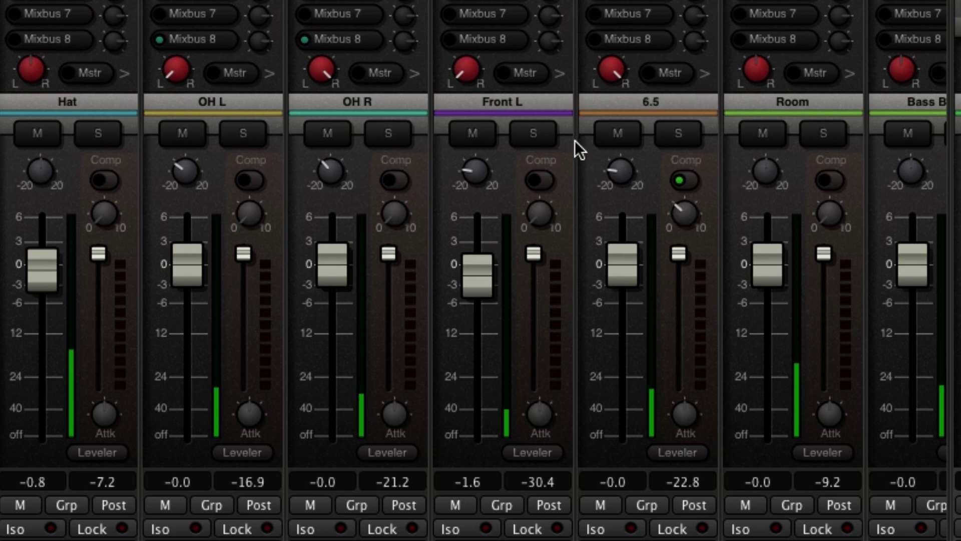
Turn the Front L compression up to about 7.5 and add compression on OH R
mouse_move(542, 218)
left_click_drag(542, 218, 536, 104)
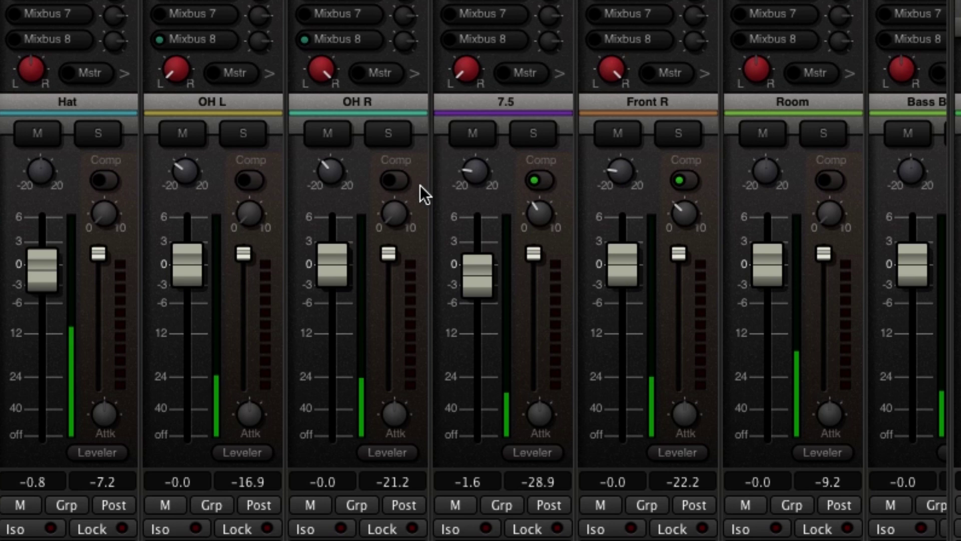
left_click_drag(399, 216, 394, 158)
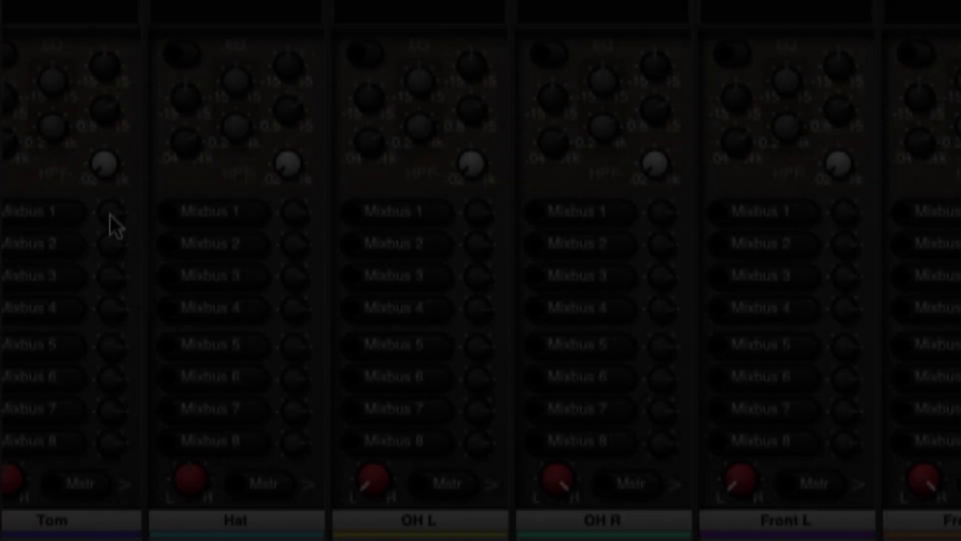
Enable sends: Hat to Mixbus 1, OH L to Mixbus 2, OH R to Mixbus 3, Front L to Mixbus 5
left_click(223, 214)
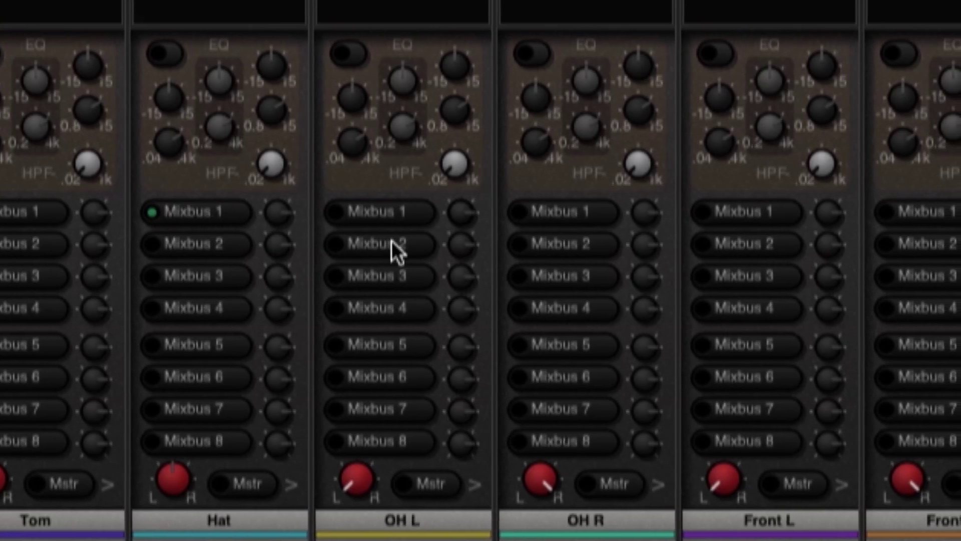
left_click(402, 246)
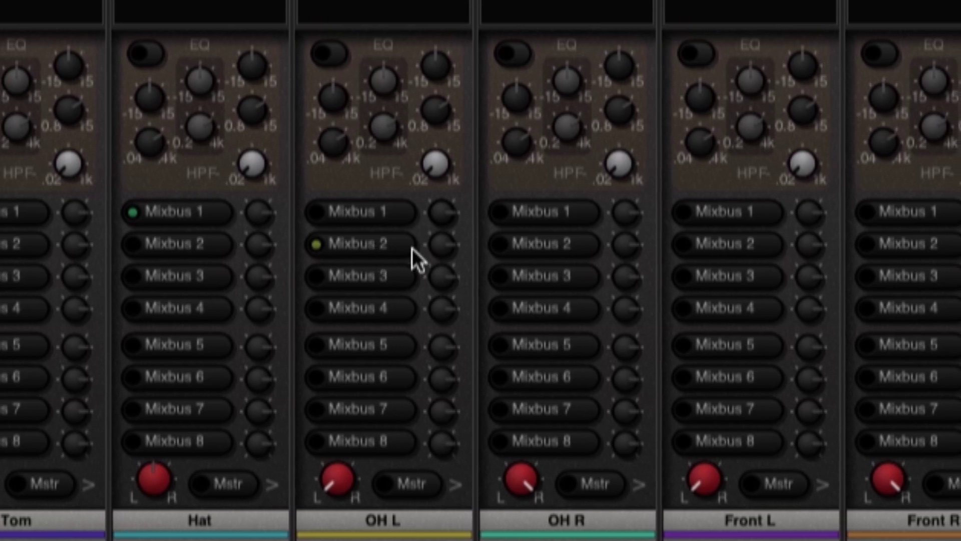
left_click(522, 278)
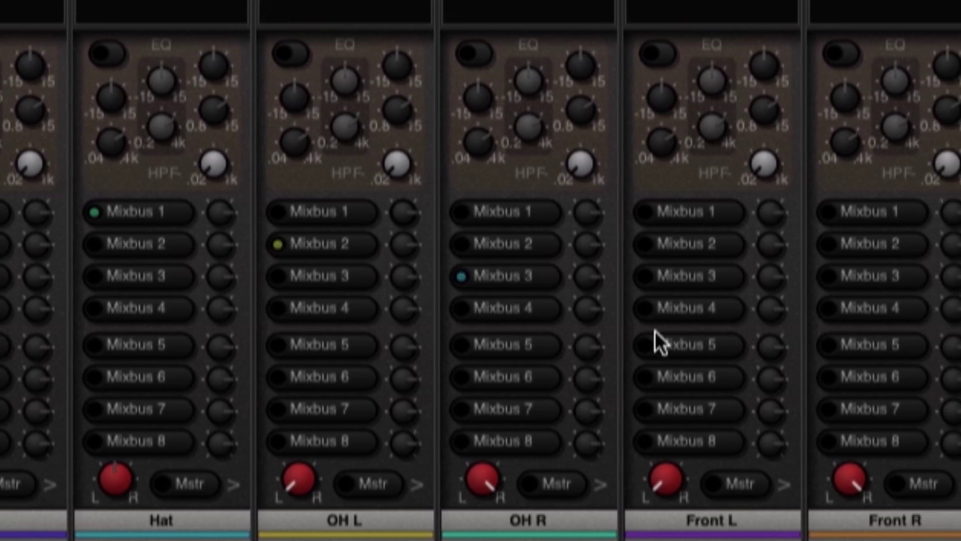
left_click(672, 351)
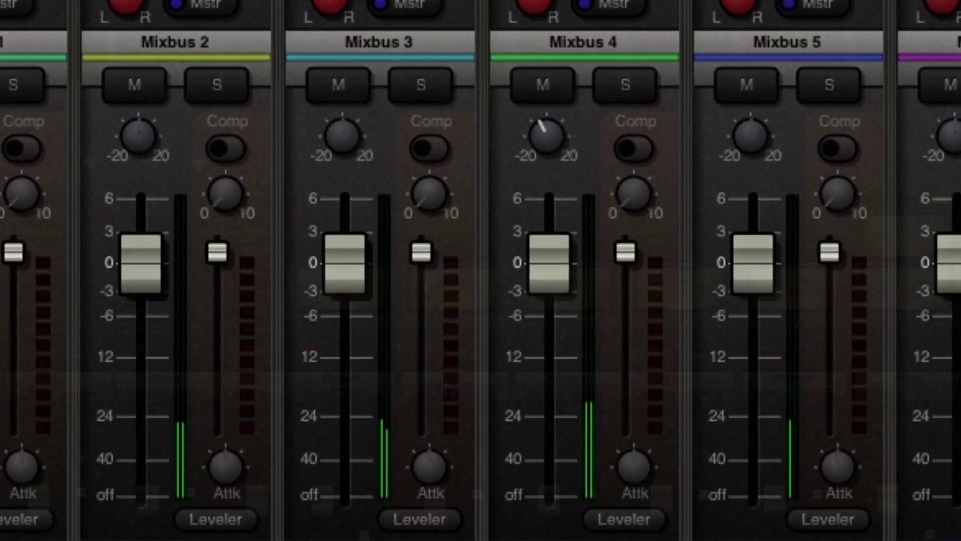
Set tape drive on one mixbus, add drive to Mixbus 8 and adjust Mixbus 7's drive
left_click_drag(445, 326, 438, 220)
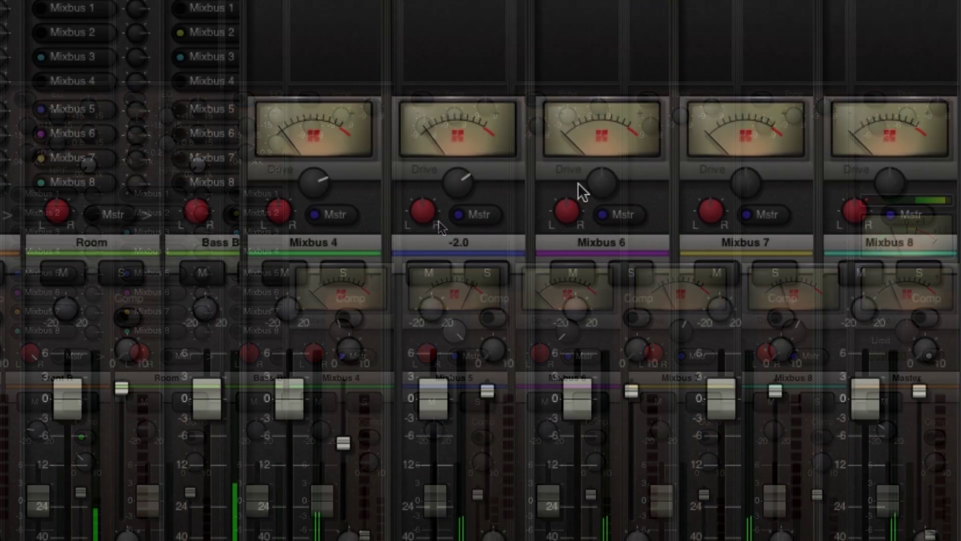
mouse_move(595, 172)
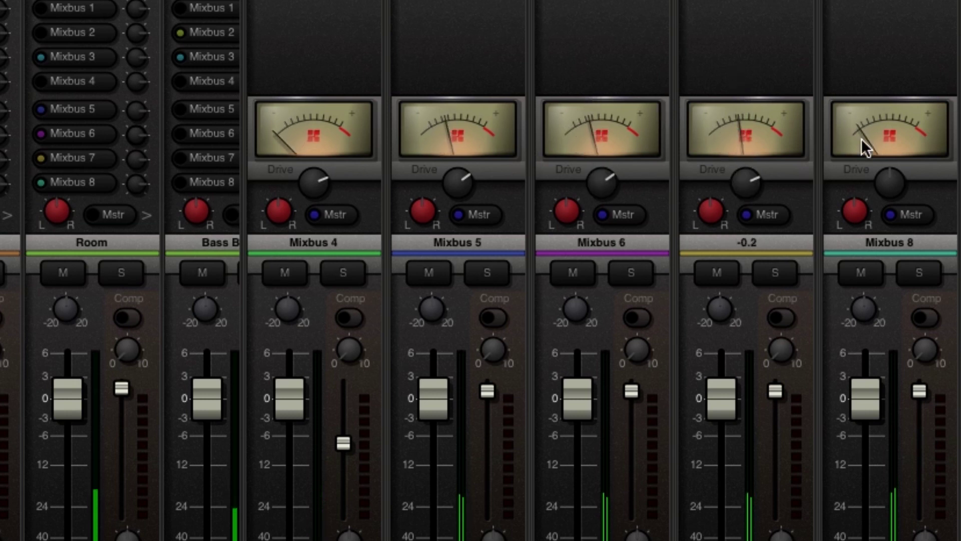
left_click_drag(887, 183, 880, 133)
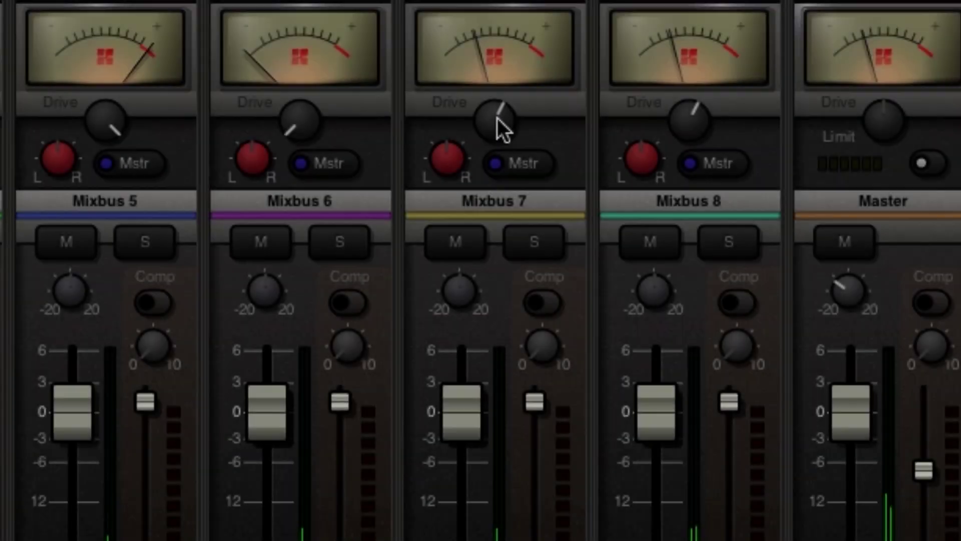
left_click_drag(748, 181, 746, 259)
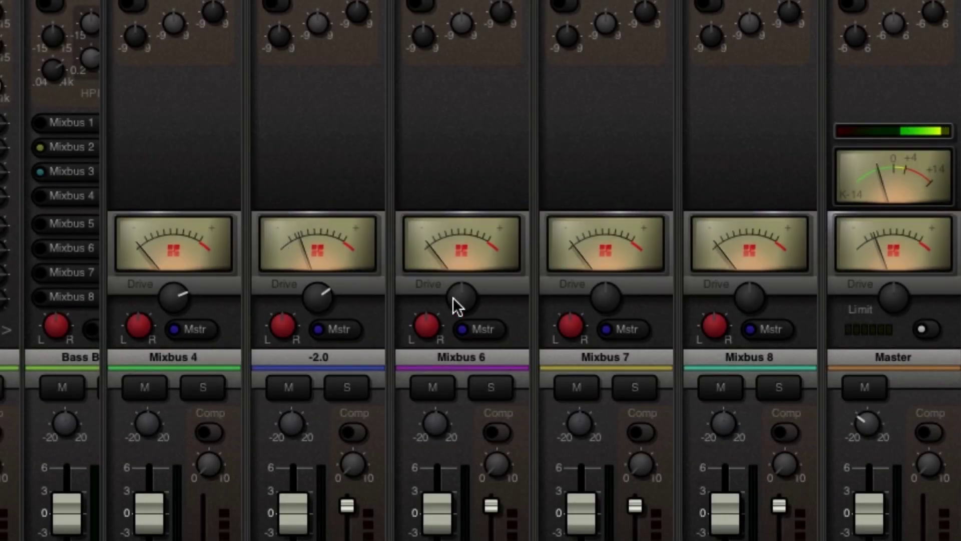
Raise the Mixbus 6, 7 and 8 drive knobs to about -4.7, -0.2 and 0.3
left_click_drag(457, 305, 463, 236)
left_click_drag(602, 298, 519, 221)
left_click_drag(746, 298, 732, 178)
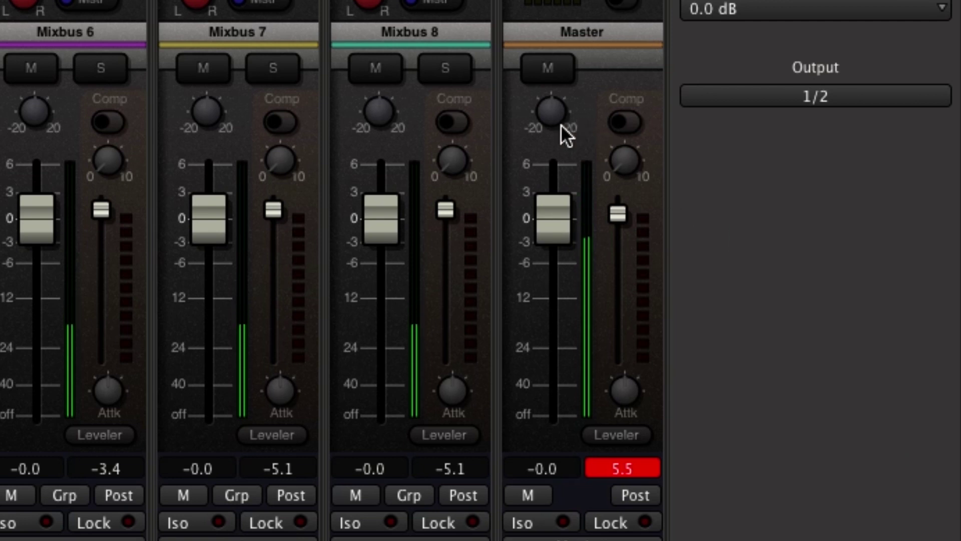
Trim the Master input to -8.0, clear its peak hold, and switch on master compression
scroll(557, 122, "down", 3)
scroll(557, 122, "down", 1)
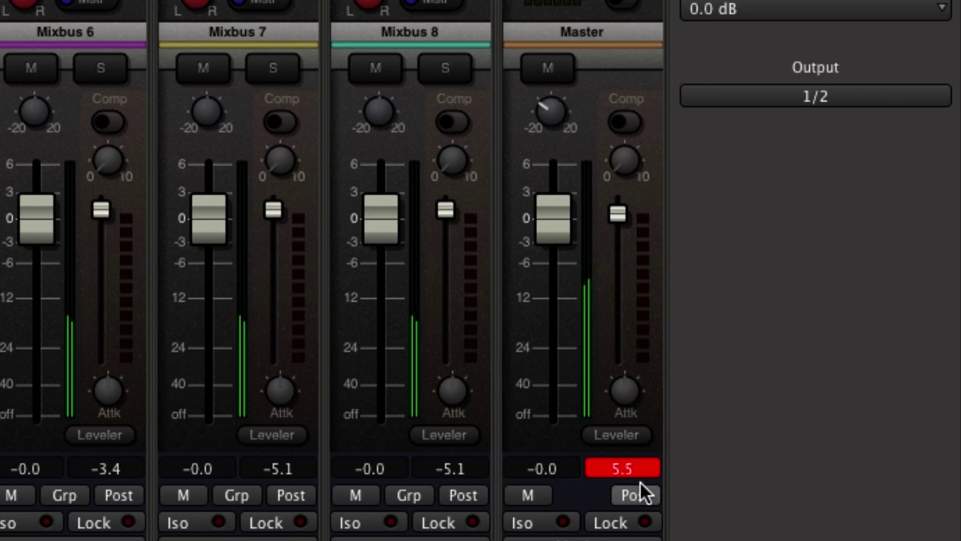
left_click(638, 469)
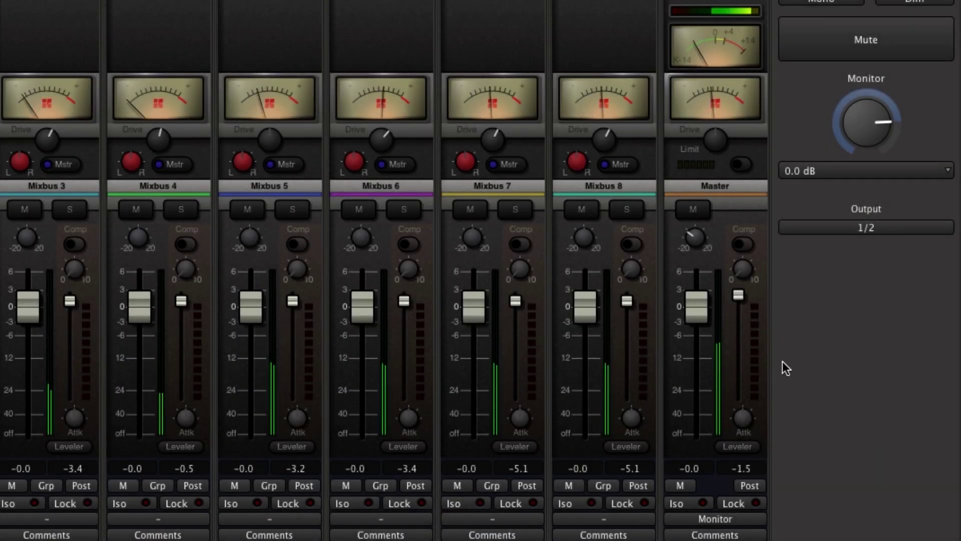
left_click(742, 245)
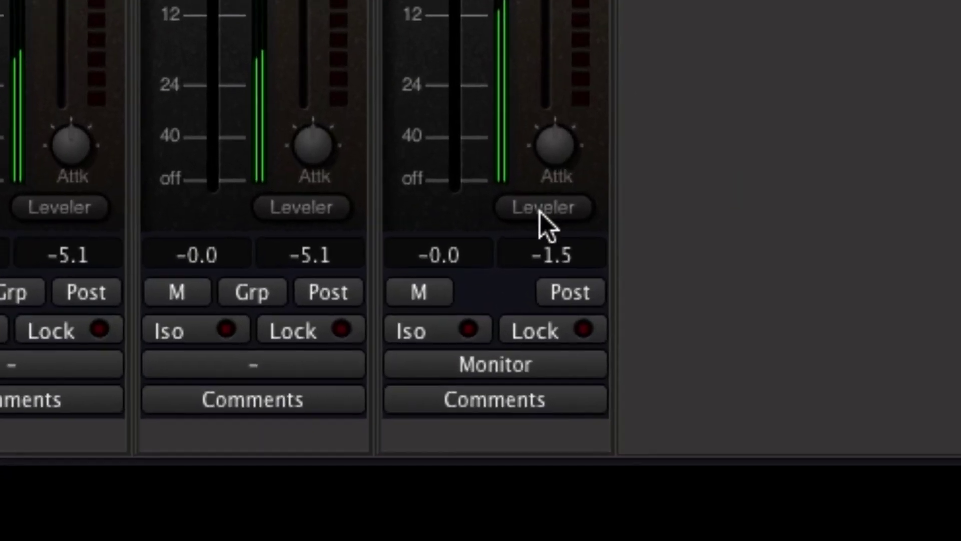
Set the master dynamics to Compressor, lower its threshold, and turn on the limiter
left_click(737, 446)
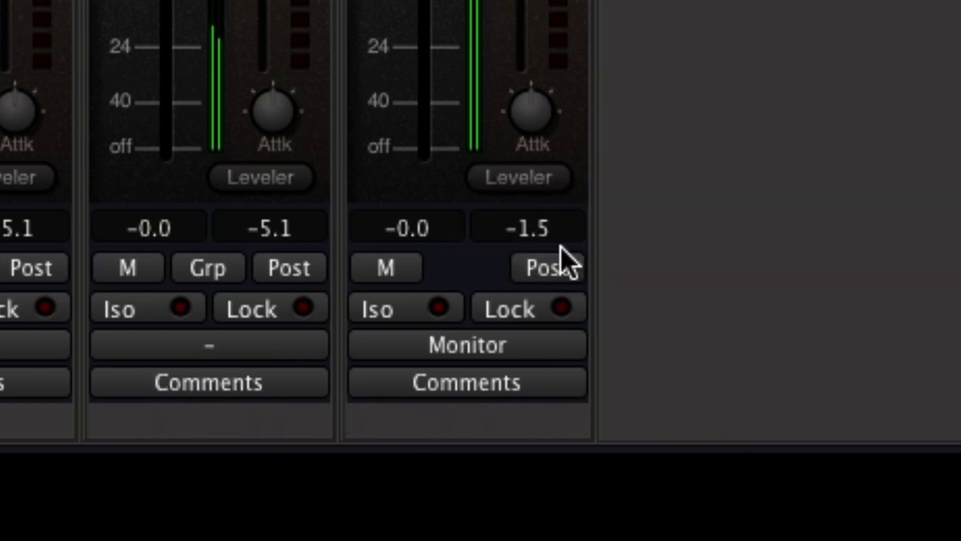
left_click(563, 245)
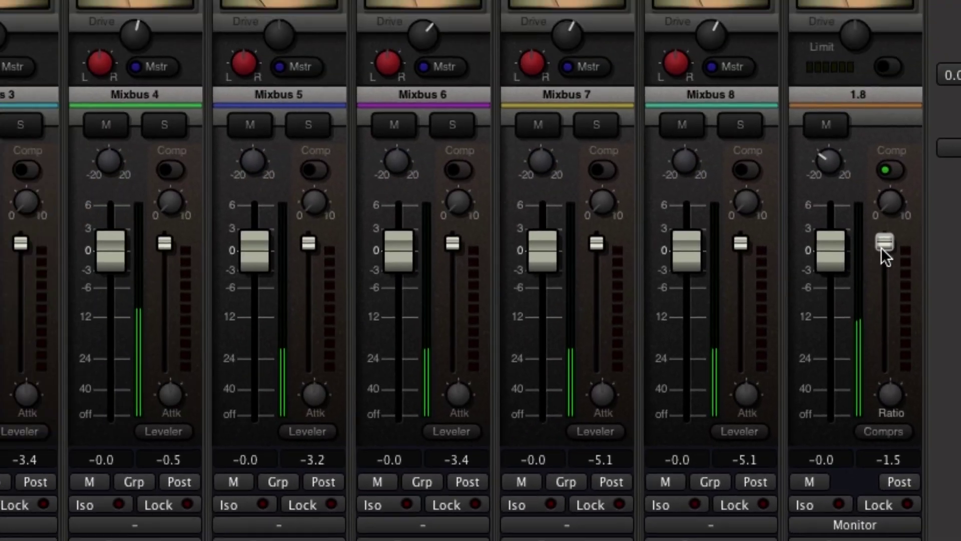
left_click_drag(881, 247, 883, 293)
left_click_drag(933, 254, 933, 255)
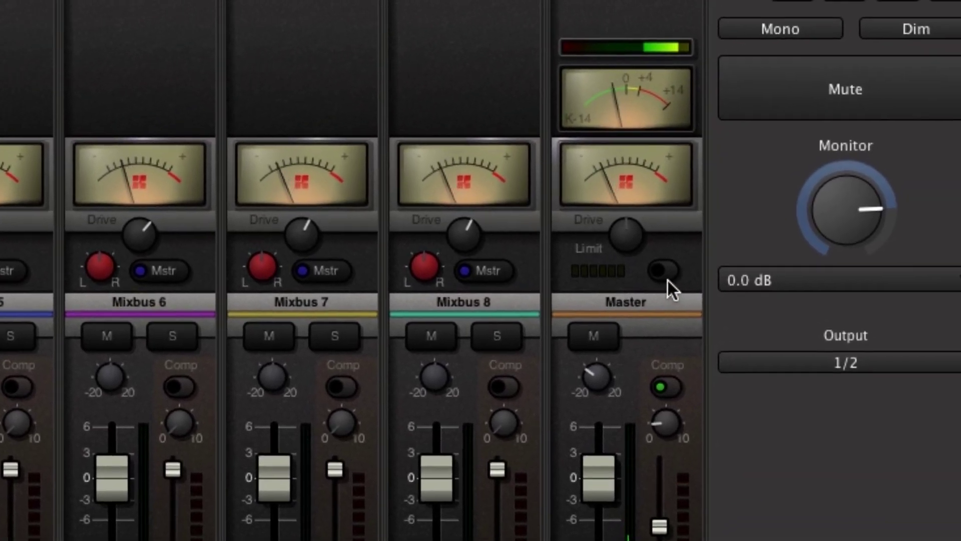
left_click(758, 225)
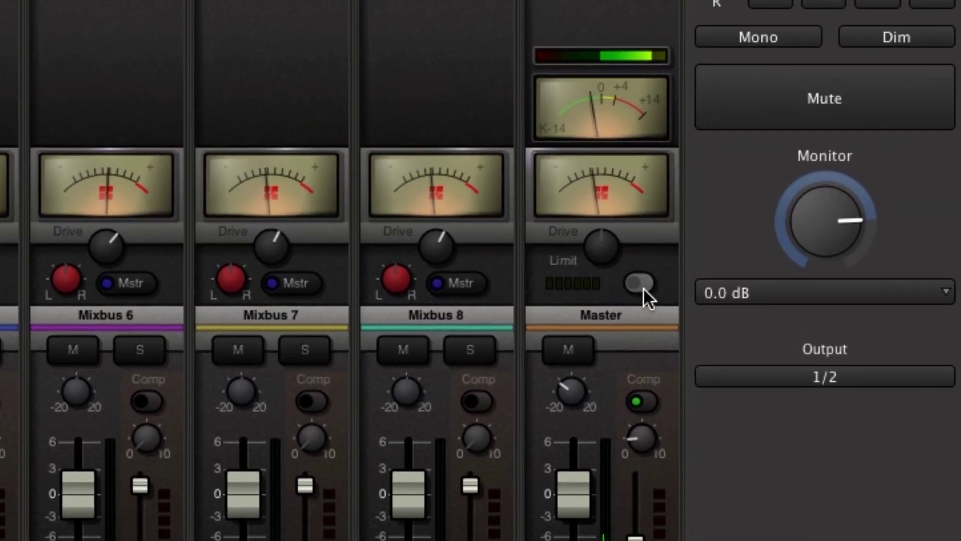
scroll(645, 434, "up", 2)
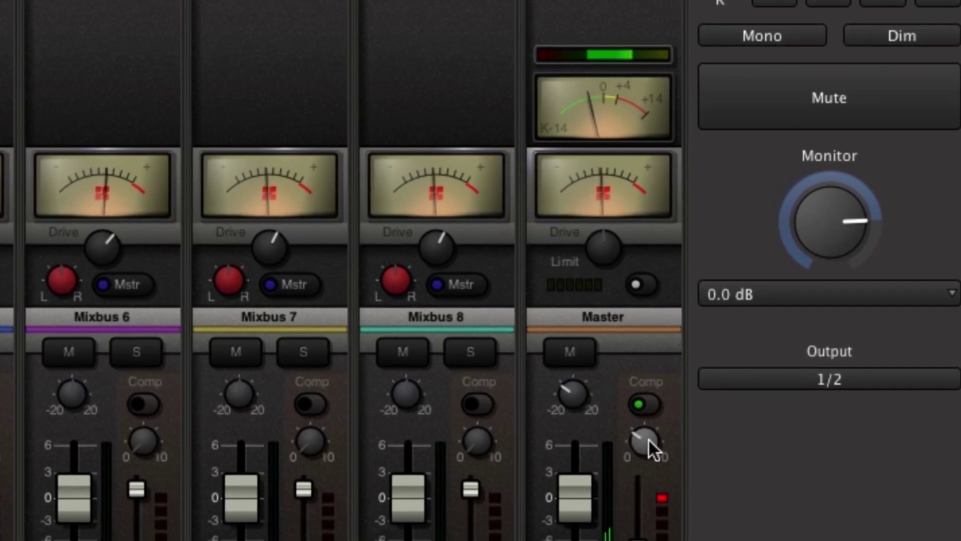
scroll(650, 440, "down", 2)
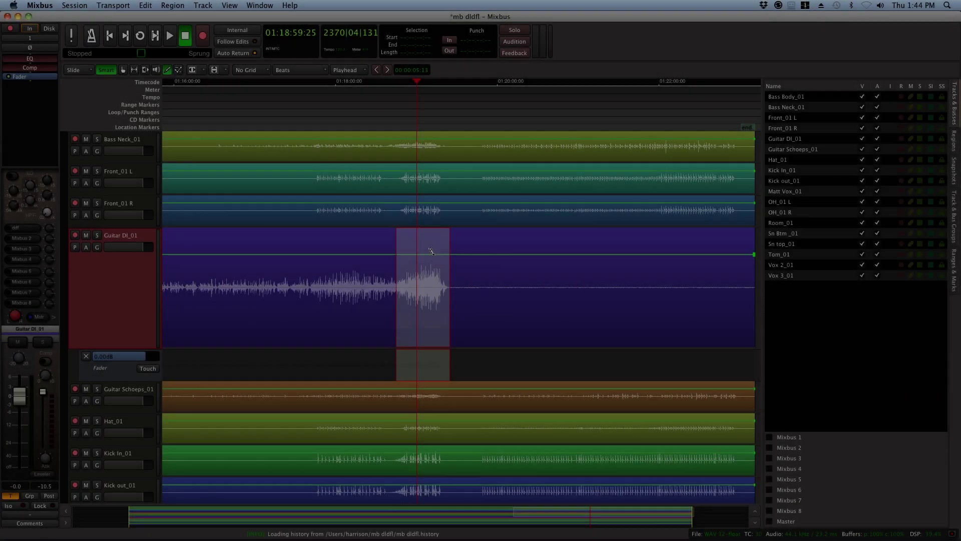
Cut the Guitar DI_01 range gain by 1.9 dB, Vox 2_01 to -2.6 dB, and a channel fader to -2.7
left_click_drag(431, 251, 433, 255)
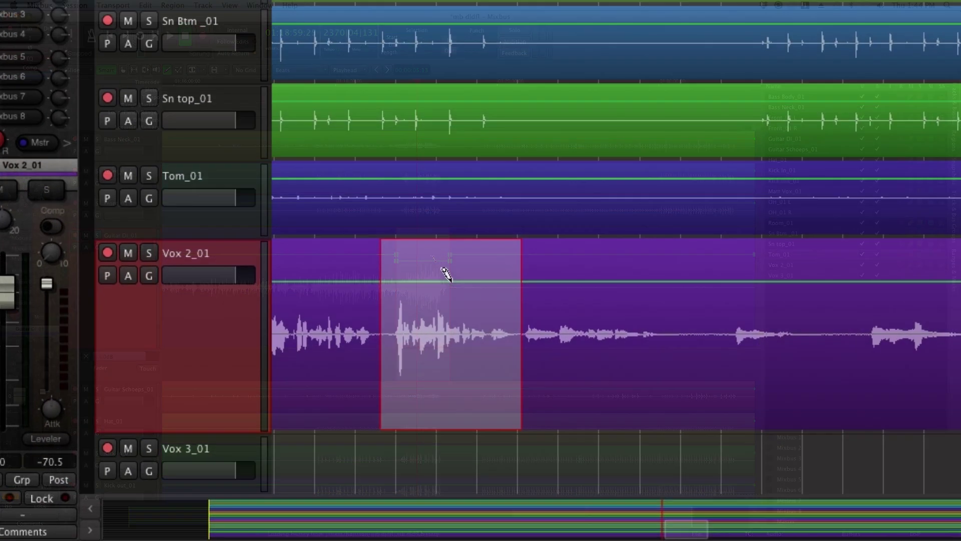
left_click_drag(440, 272, 471, 271)
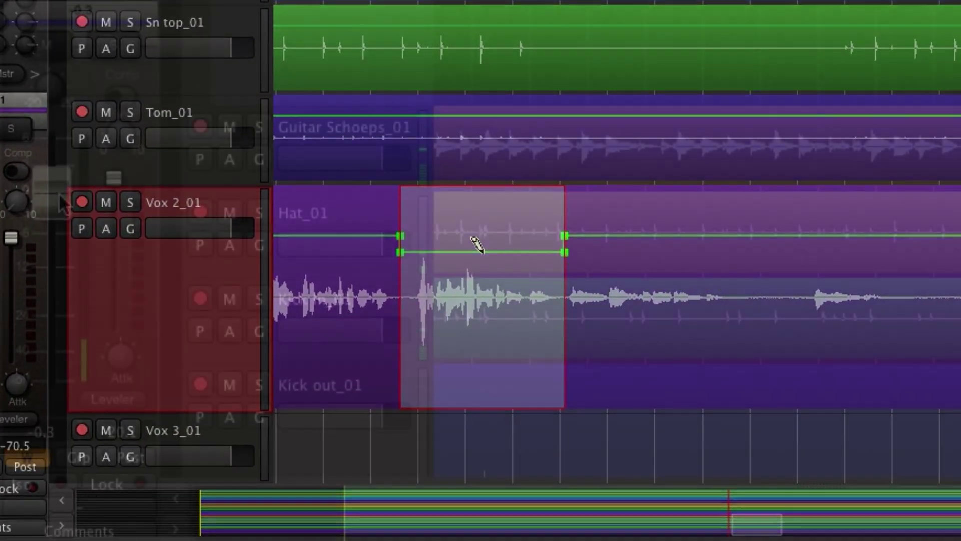
left_click_drag(62, 211, 77, 281)
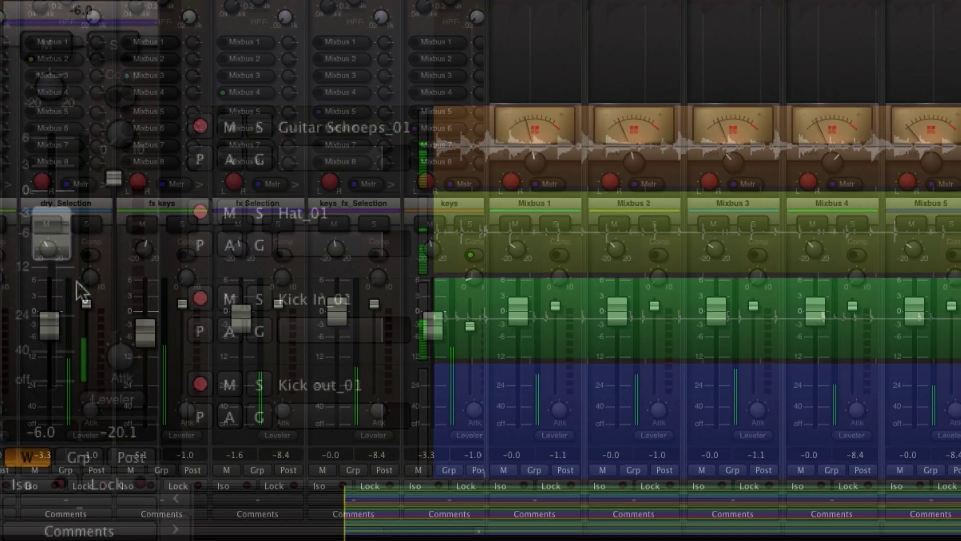